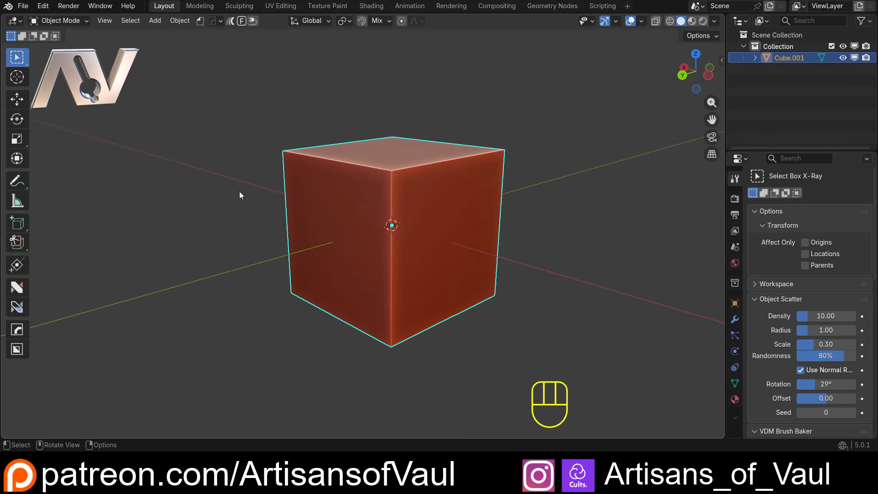
Enter Edit Mode on the cube, box-select its vertices in solid shading, and clear the selection
middle_drag(348, 217, 329, 182)
key(Tab)
drag(203, 93, 566, 192)
drag(181, 97, 615, 379)
mouse_move(212, 270)
middle_down()
mouse_move(295, 253)
mouse_move(416, 249)
mouse_move(206, 253)
middle_up()
click(220, 248)
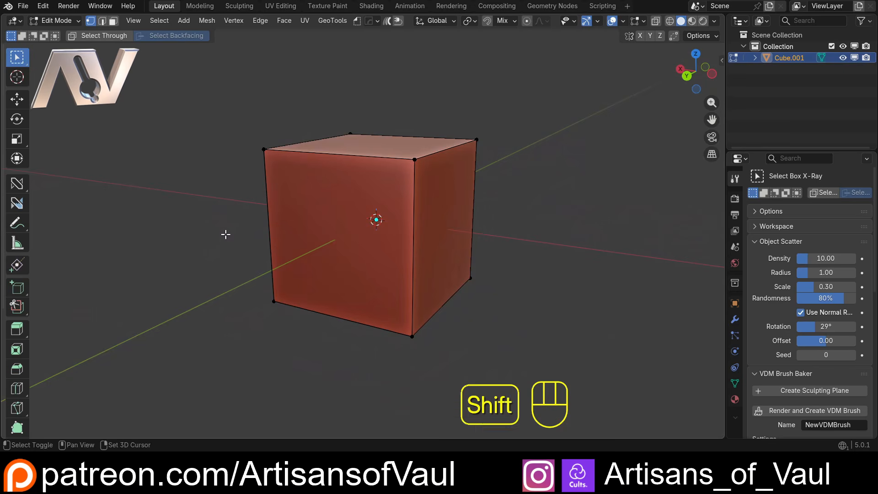
Box-select the whole cube in wireframe shading, return to solid shading, and clear the selection
key(shift+z)
drag(184, 108, 521, 361)
key(shift+z)
middle_drag(487, 307, 217, 227)
click(212, 264)
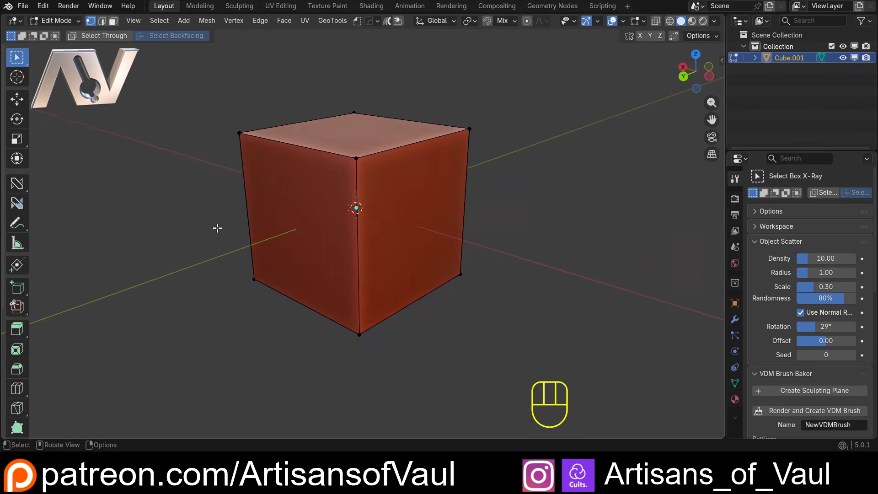
Toggle the viewport between wireframe and solid shading, ending in solid shading
key(shift+z)
key(shift+z)
key(shift+z)
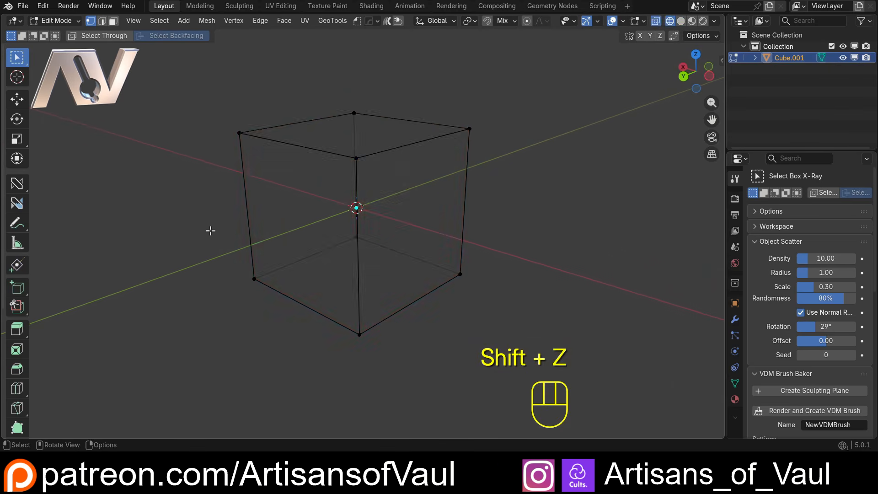
key(shift+z)
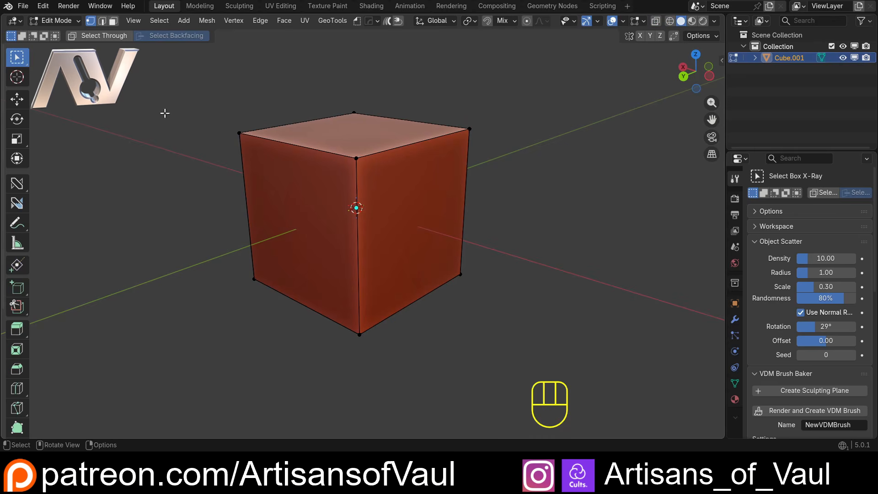
Box-select the whole cube in solid shading, clear it, and box-select only the four top vertices
drag(141, 72, 577, 340)
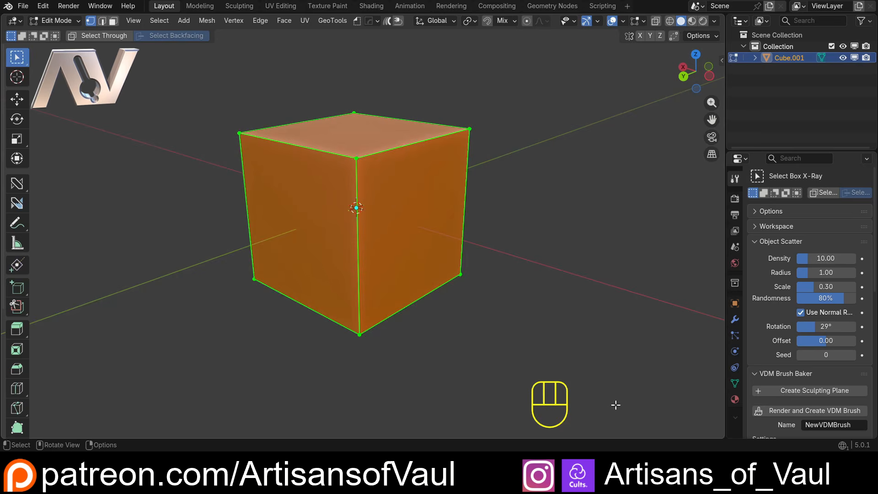
middle_drag(194, 253, 213, 241)
click(203, 237)
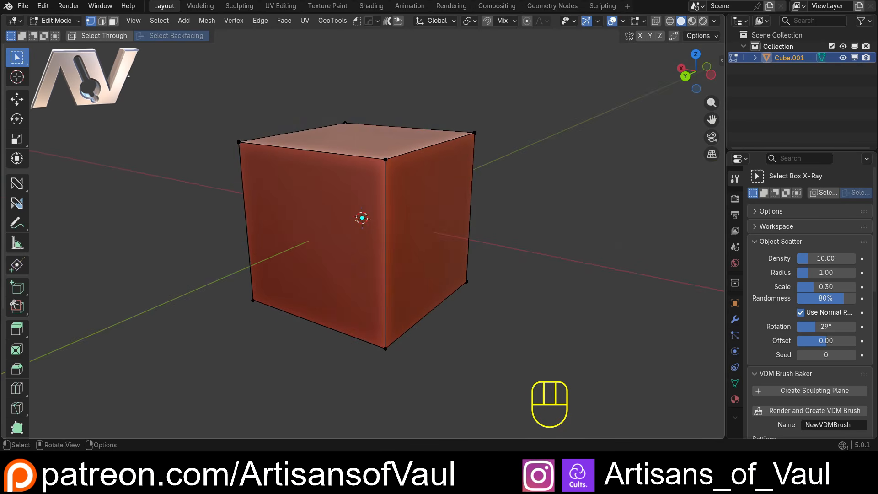
drag(127, 78, 567, 268)
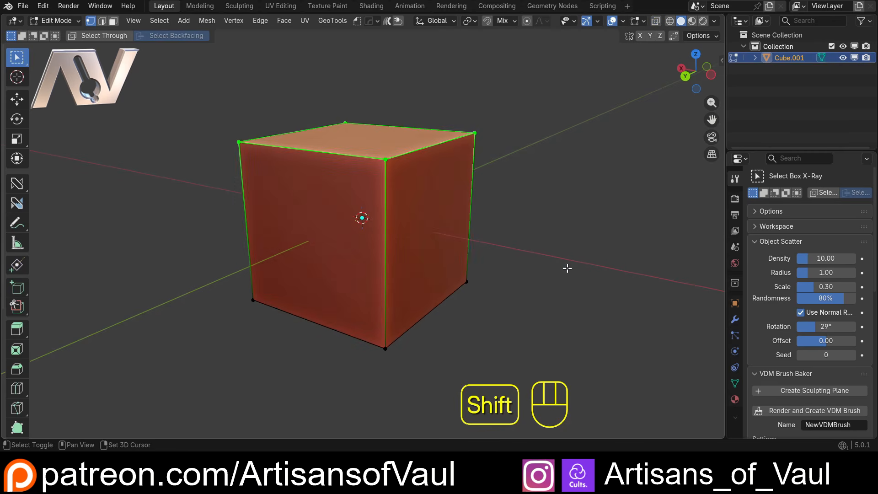
mouse_move(566, 266)
middle_down()
mouse_move(173, 188)
mouse_move(338, 182)
mouse_move(157, 187)
mouse_move(153, 99)
middle_up()
Use wireframe shading to box-select all of the cube's vertices, return to solid shading, and deselect everything
key(shift+z)
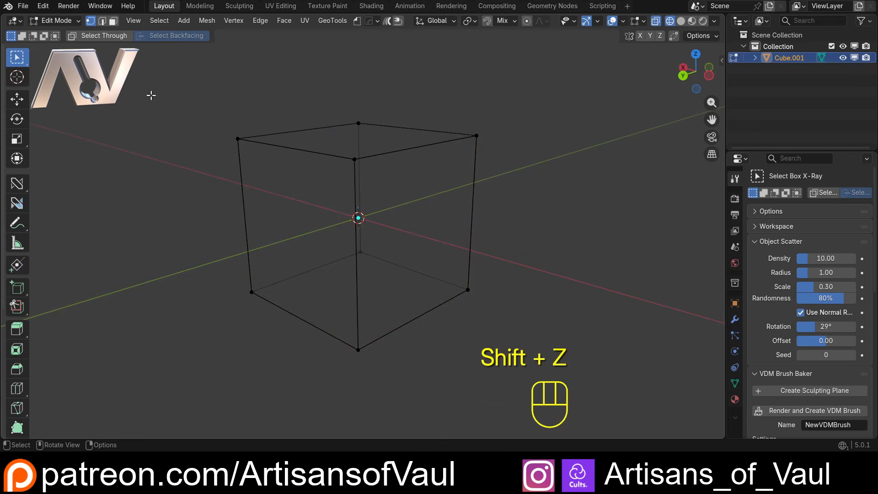
drag(141, 86, 526, 327)
key(shift+z)
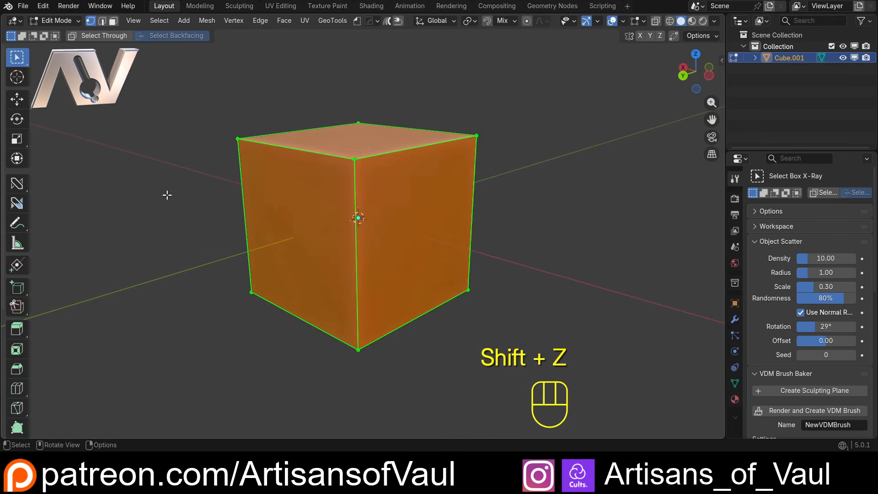
middle_drag(167, 195, 178, 177)
click(157, 186)
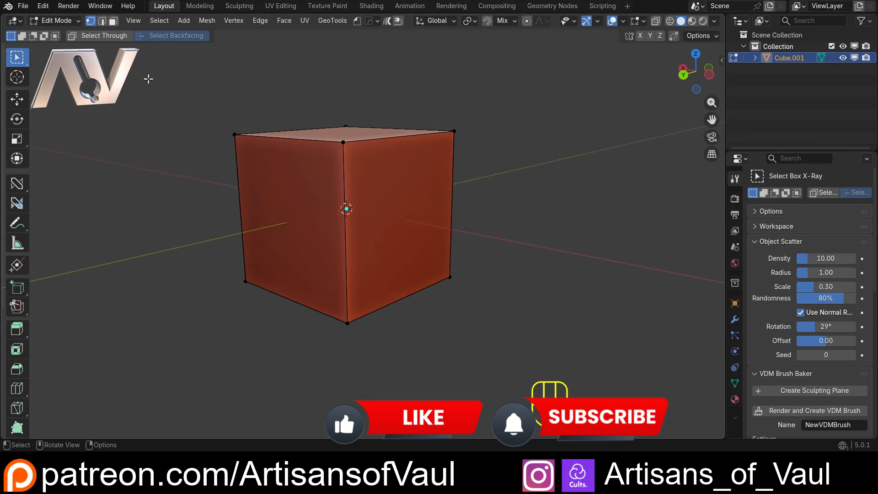
Box-select the cube in solid shading with the temporary Select Through toggle, and clear the selection
shift+drag(148, 78, 579, 355)
click(205, 137)
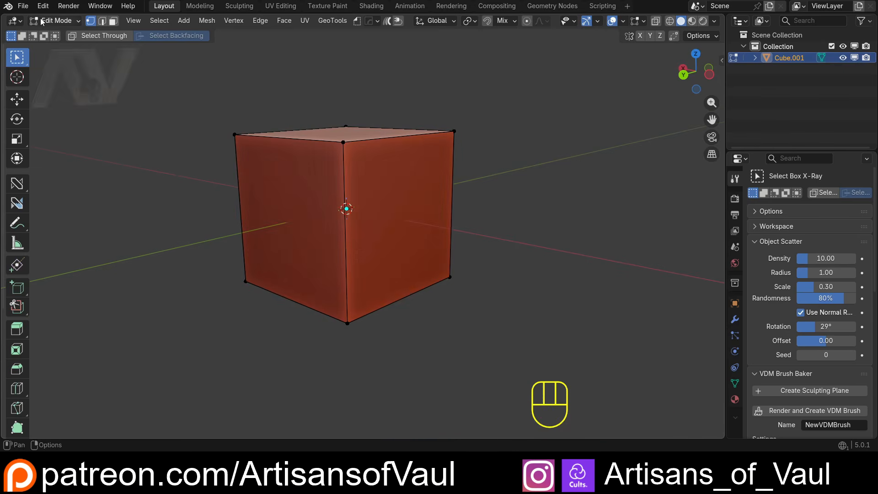
Open the Get Extensions section of the Preferences and search for "x-ray"
click(43, 6)
click(78, 152)
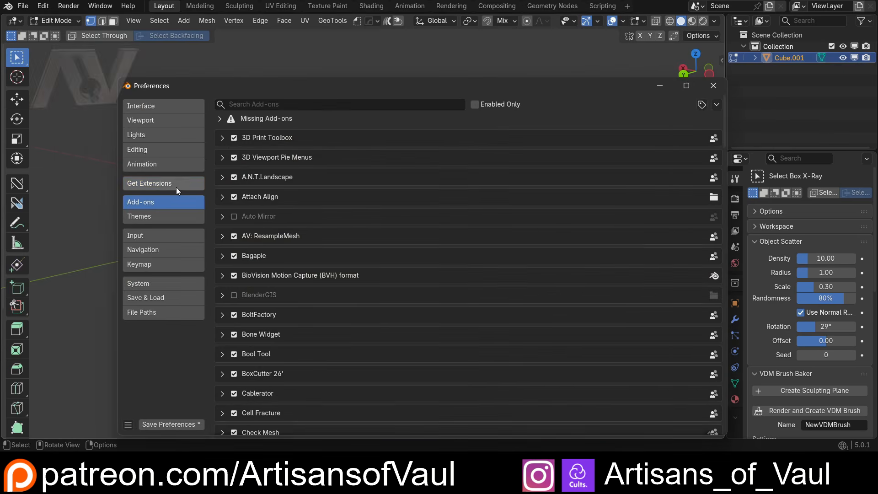
click(177, 186)
click(306, 103)
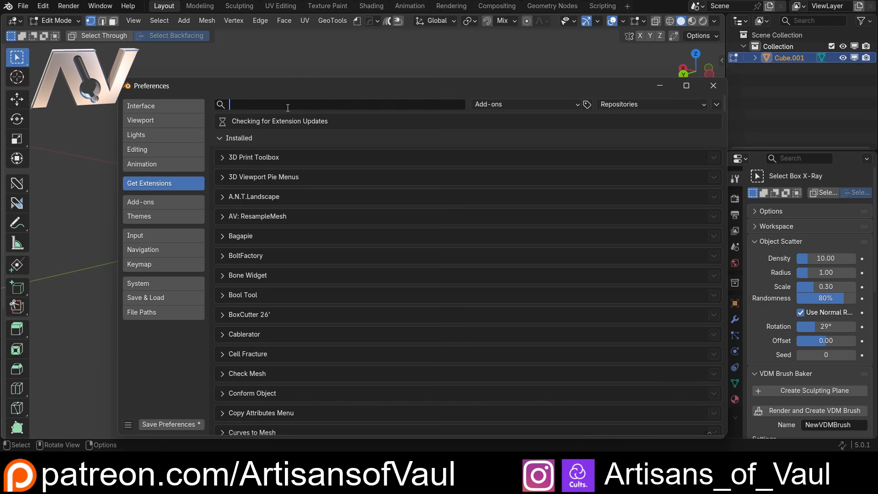
text(x-ray)
key(Return)
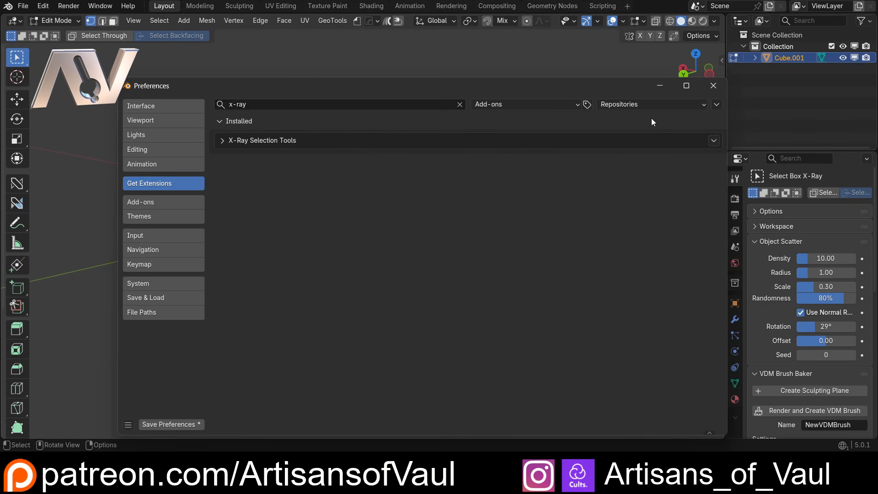
Filter the installed add-ons for "x-ra" to find X-Ray Selection Tools, and reposition the Preferences window
click(176, 206)
click(252, 101)
text(x-)
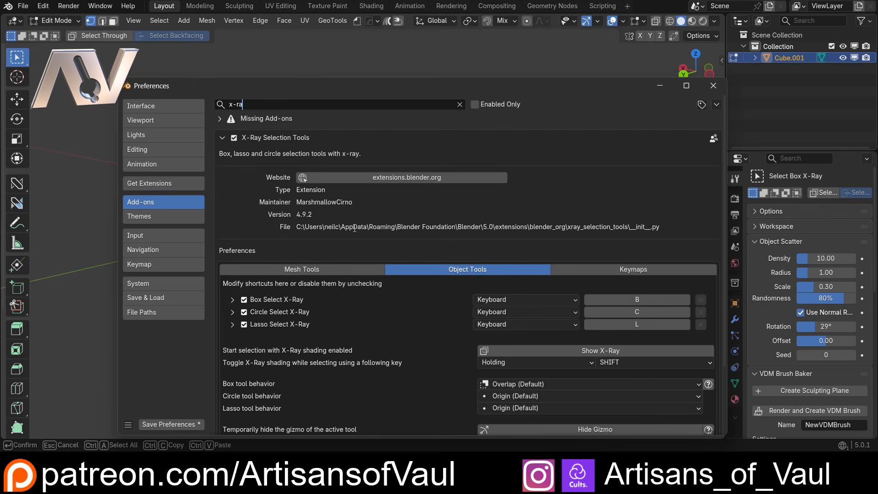
drag(519, 93, 490, 49)
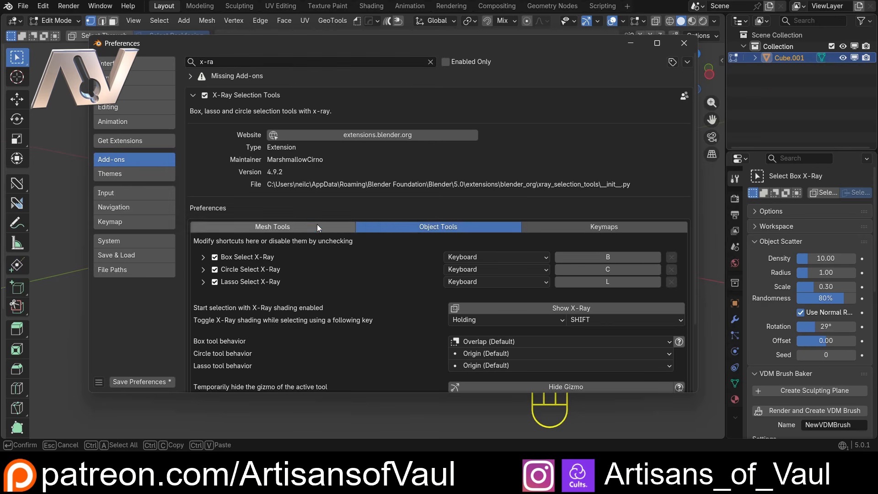
In the add-on's Mesh Tools settings, enable starting selection with Select Through mode and disable it again
click(300, 224)
scroll(407, 279, down, 1)
scroll(408, 278, down, 3)
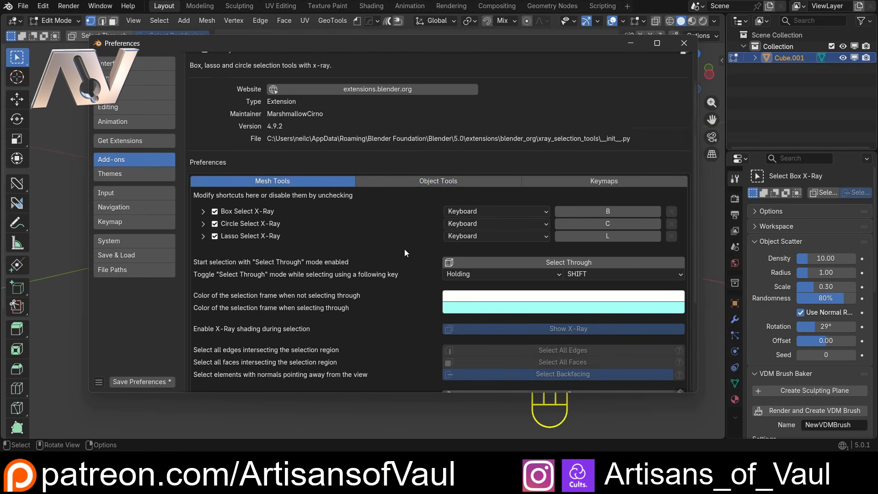
scroll(405, 207, down, 2)
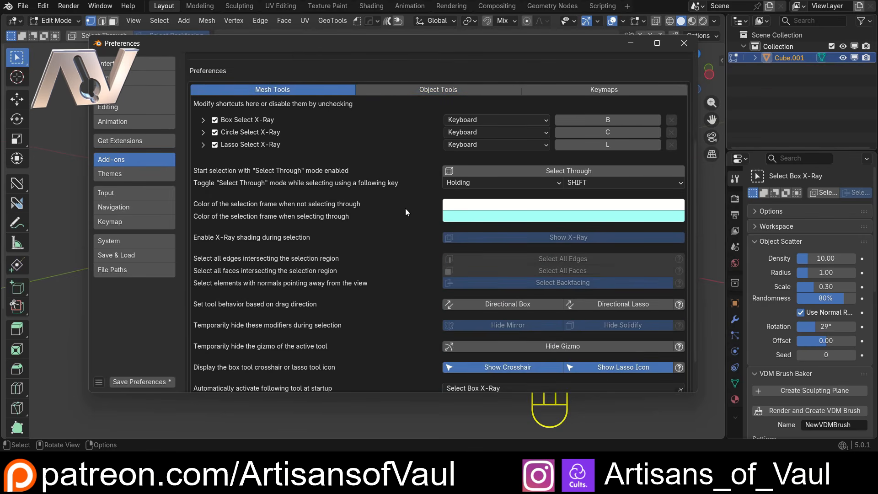
scroll(381, 265, down, 1)
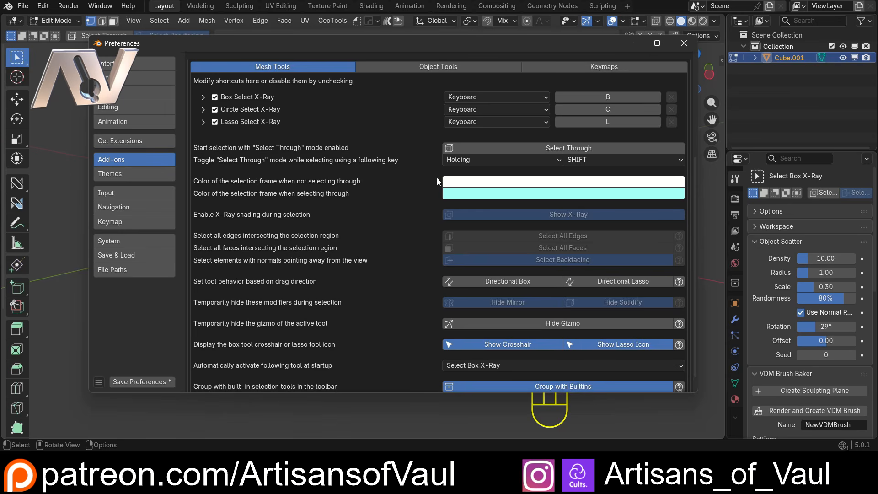
click(544, 149)
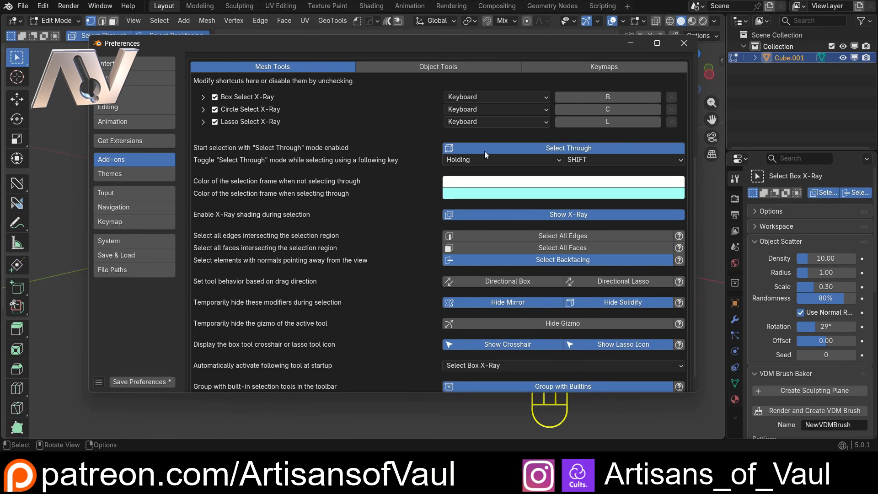
click(535, 147)
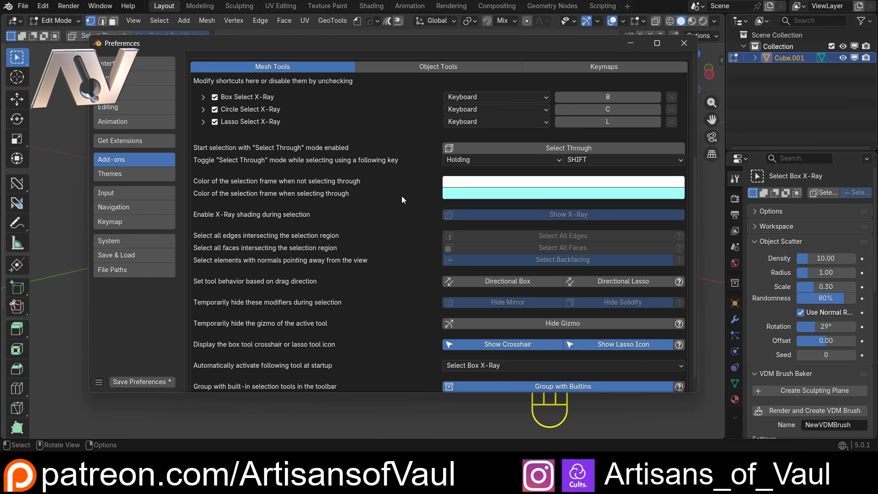
Review the Select Through toggle mode, toggle key, and selection frame color options, keeping Holding and SHIFT, and minimize the Preferences
click(486, 160)
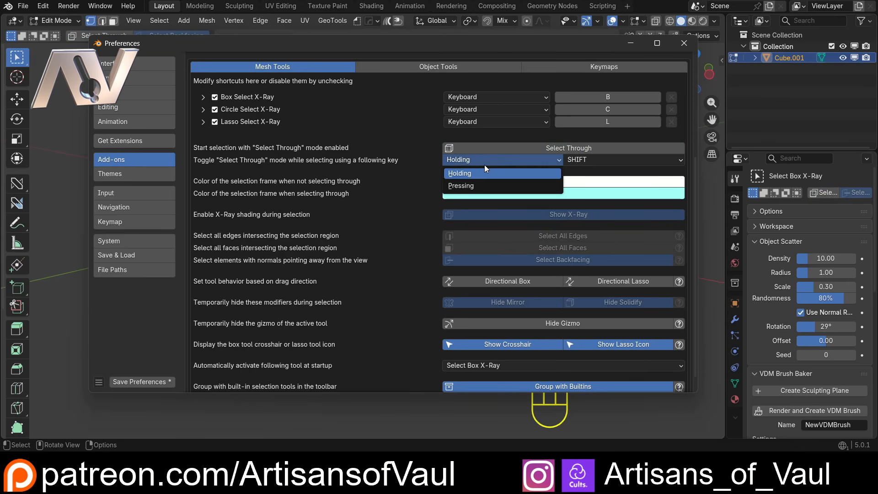
click(478, 161)
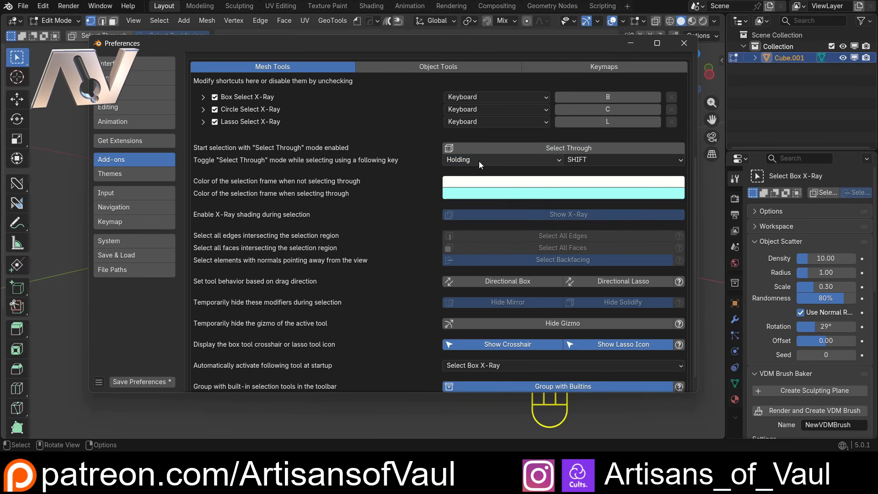
click(599, 159)
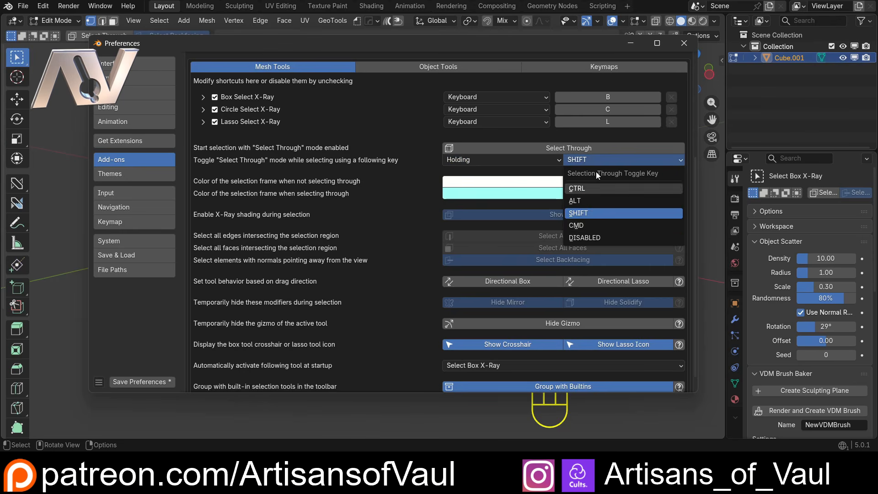
click(597, 213)
click(597, 158)
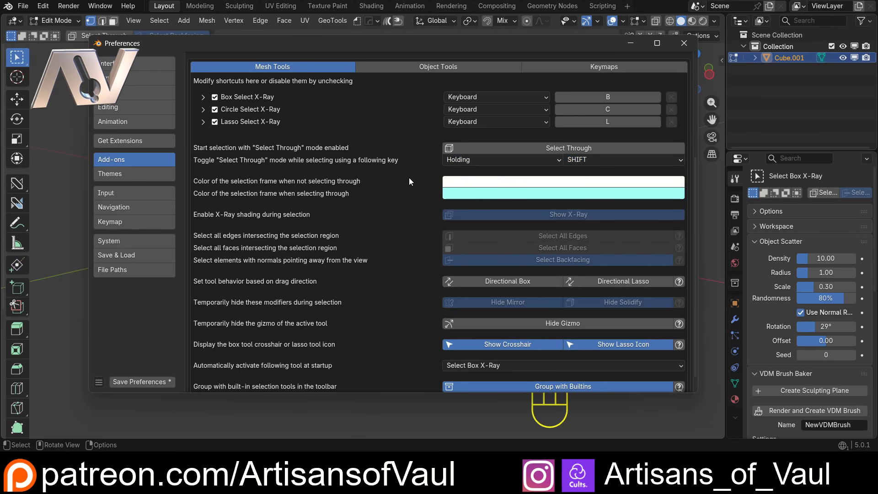
click(598, 193)
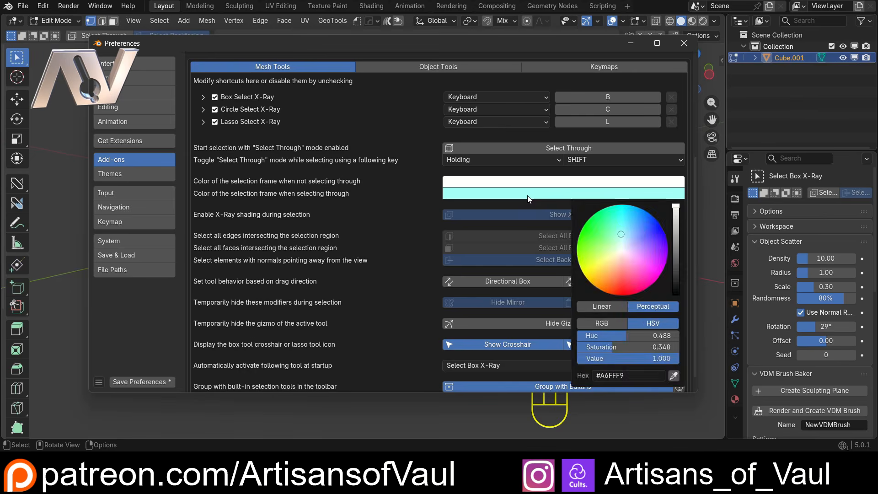
click(630, 43)
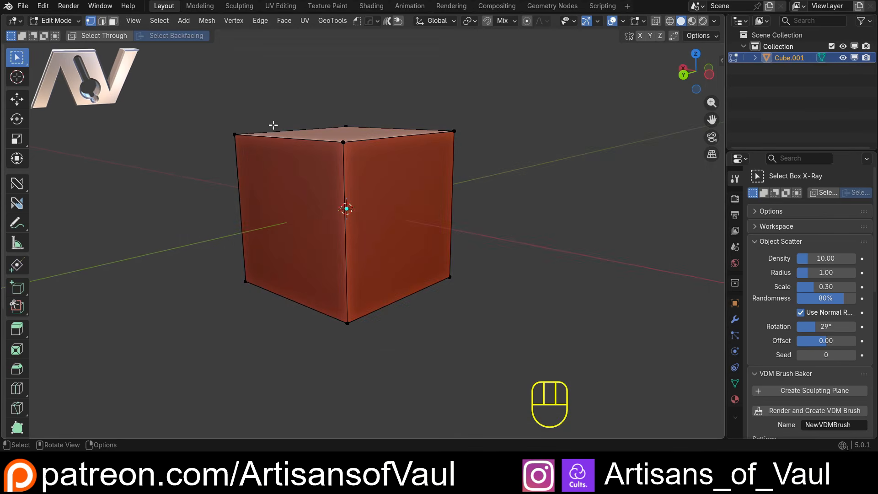
Box-select the whole cube, and close the Preferences window after checking the remaining Mesh Tools settings
middle_drag(191, 99, 178, 104)
drag(137, 59, 569, 359)
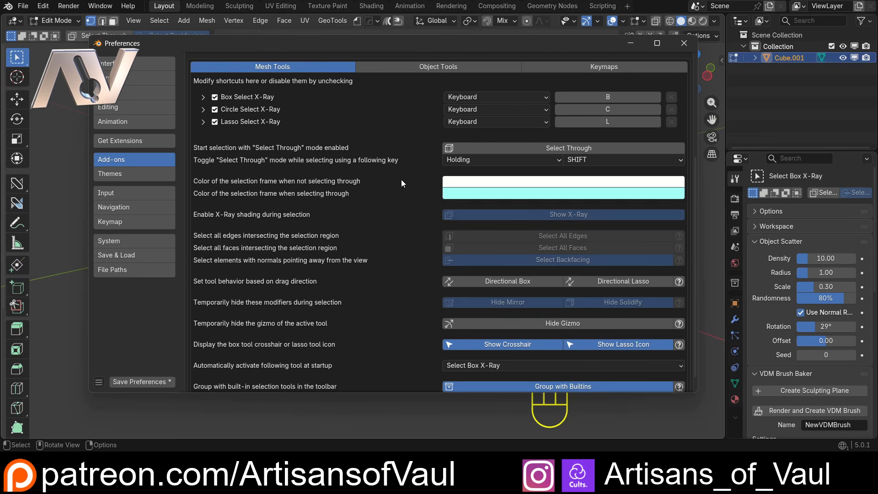
scroll(421, 245, down, 1)
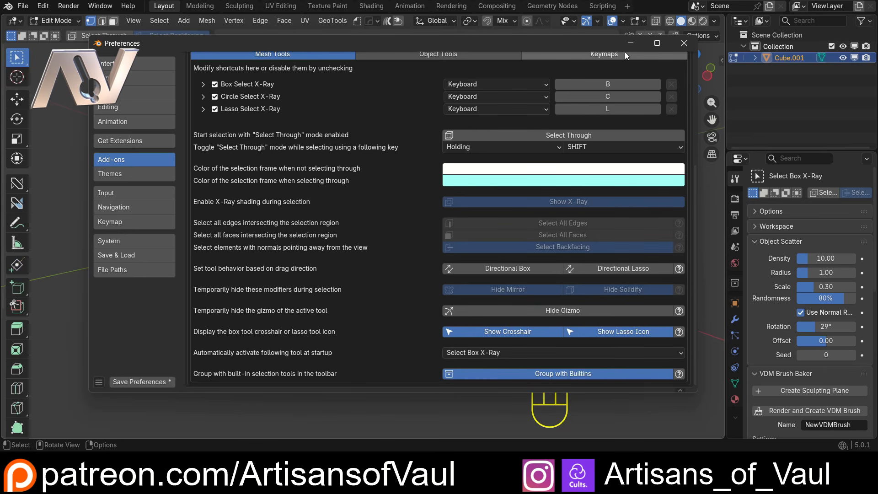
click(683, 43)
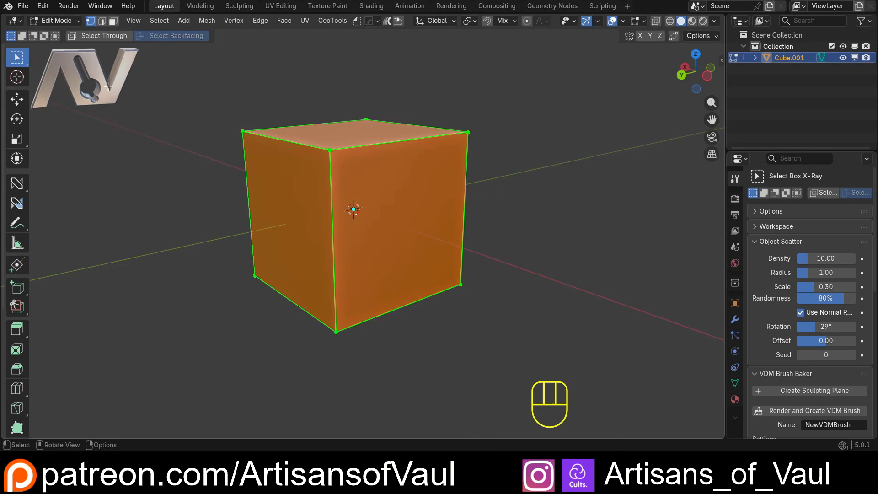
Choose the Select Box X-Ray tool from the selection tools
click(21, 63)
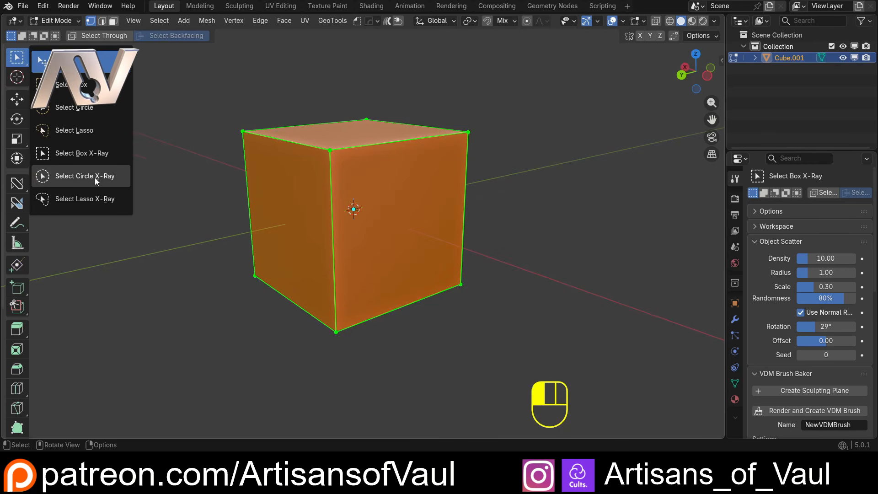
click(93, 154)
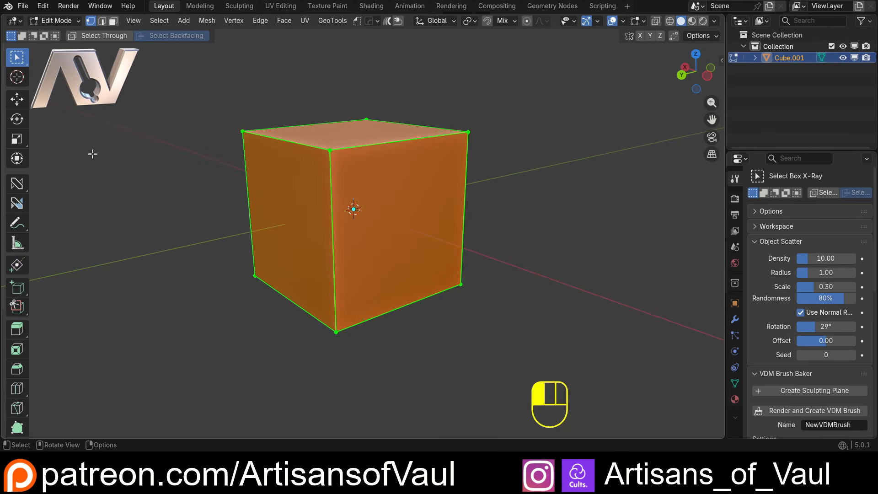
Switch to the standard Select Box tool, box-select the cube's four top vertices, and try the selection with the Select Through modifier
click(10, 58)
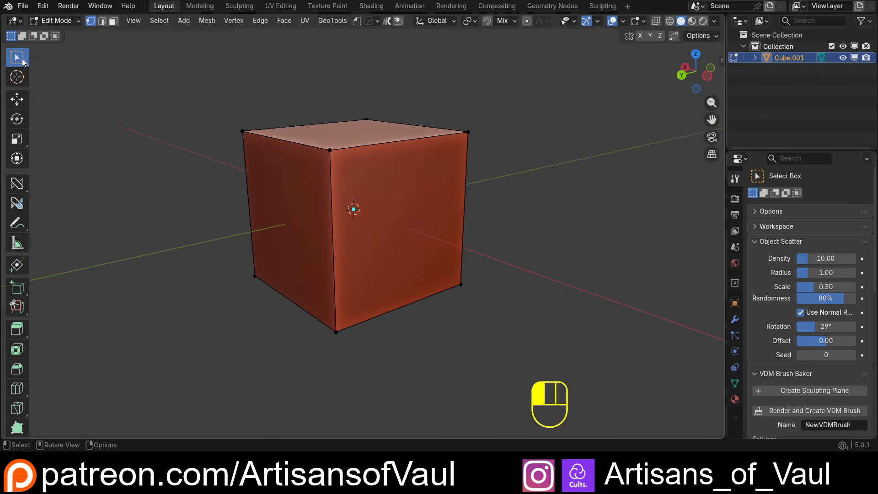
click(19, 59)
click(76, 88)
drag(157, 76, 588, 219)
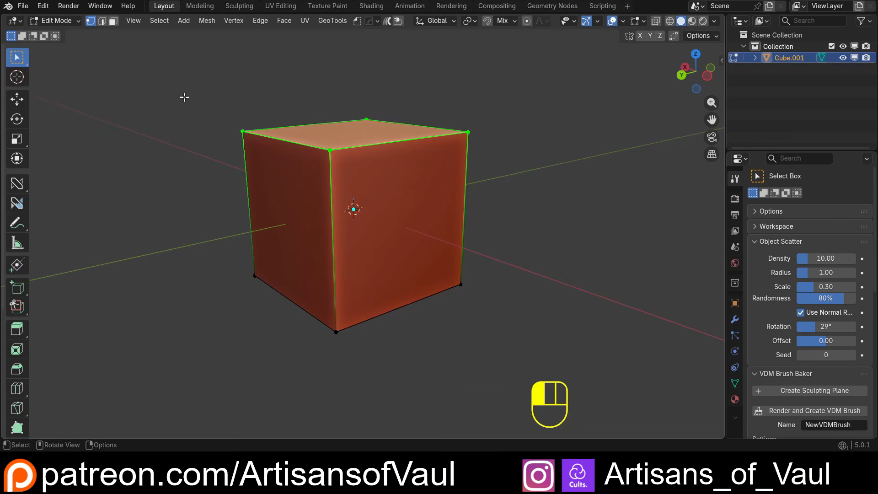
shift+drag(184, 96, 210, 122)
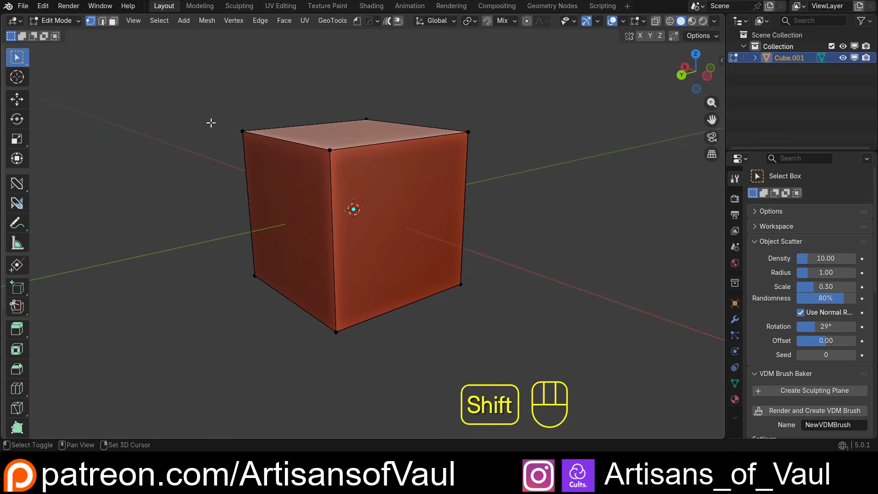
Choose and try the Select Box X-Ray tool on the cube, and open the add-on's choice of tool activated automatically at startup
drag(21, 62, 86, 160)
drag(128, 66, 279, 133)
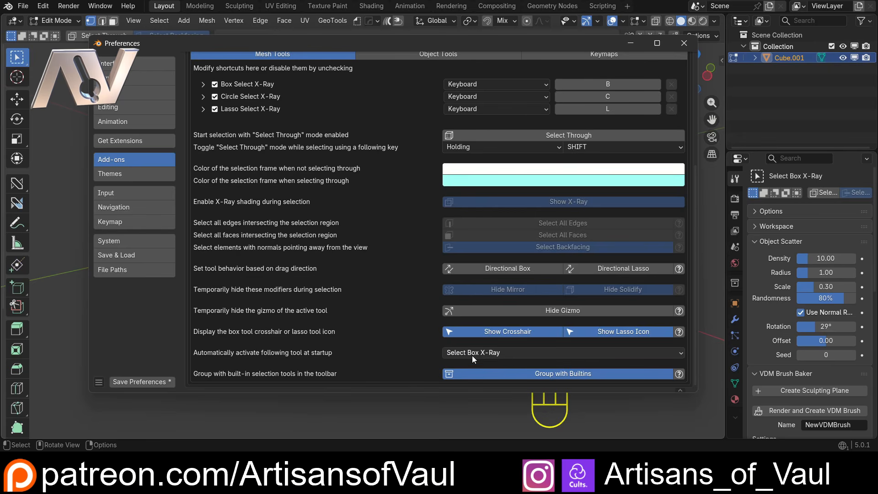
click(503, 352)
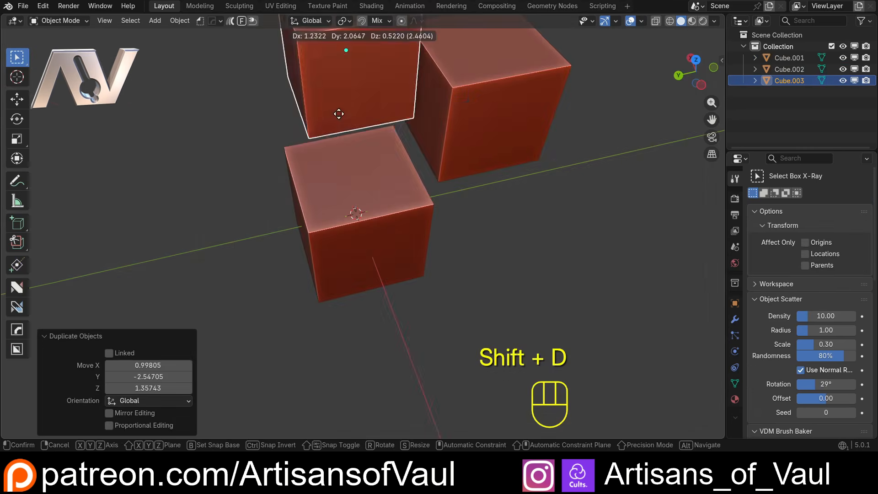
Duplicate the selected cube once more and place the copy directly behind the original cube
key(shift+d)
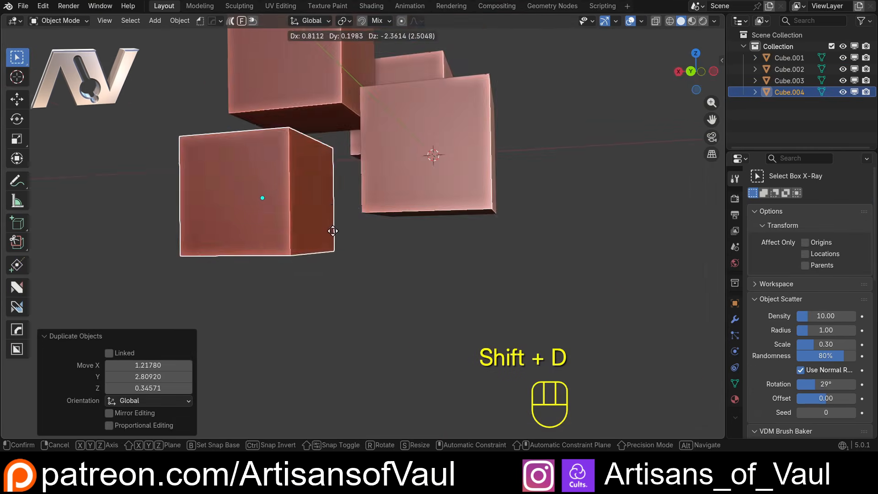
click(375, 218)
middle_drag(376, 217, 406, 230)
scroll(371, 212, down, 1)
click(373, 206)
Check in wireframe how the cubes overlap, and return to solid shading with nothing selected
key(shift+z)
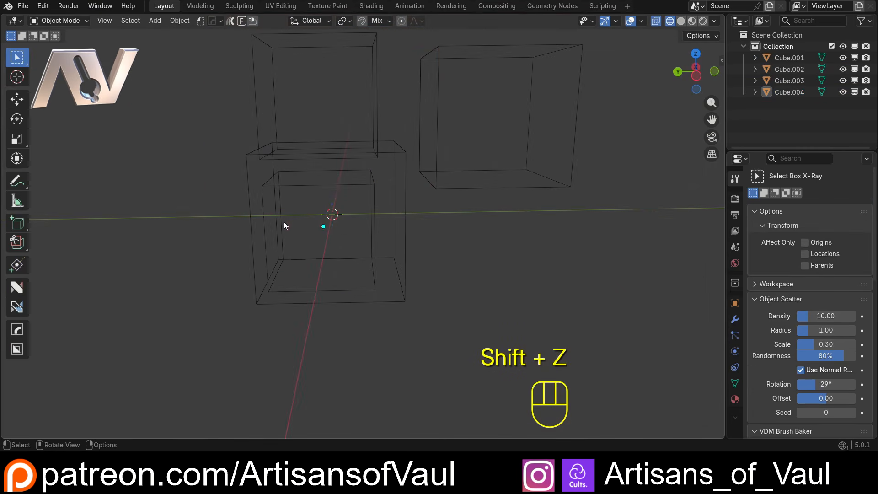
click(299, 183)
key(shift+z)
mouse_move(285, 194)
middle_down()
mouse_move(356, 193)
mouse_move(264, 189)
mouse_move(200, 227)
middle_up()
click(199, 227)
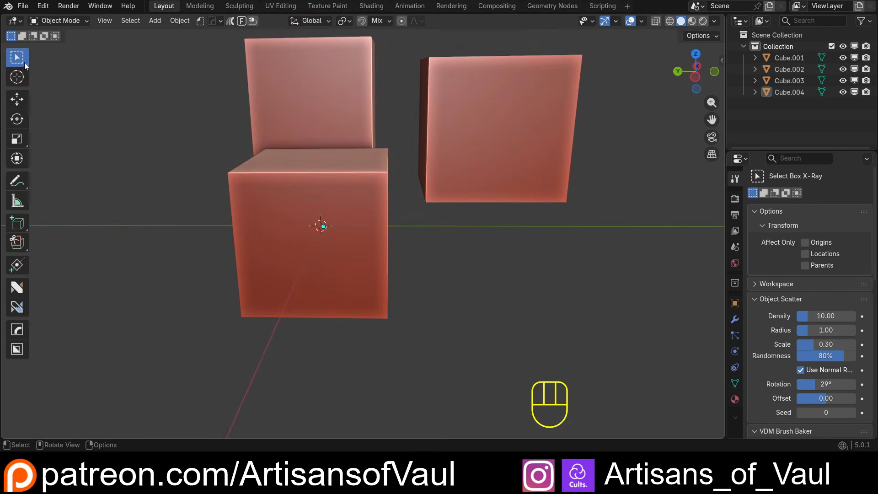
Choose the Select Box X-Ray tool in Object Mode and box-select the front cube, the hidden cube behind it and the cube above
drag(17, 57, 79, 142)
drag(95, 77, 411, 357)
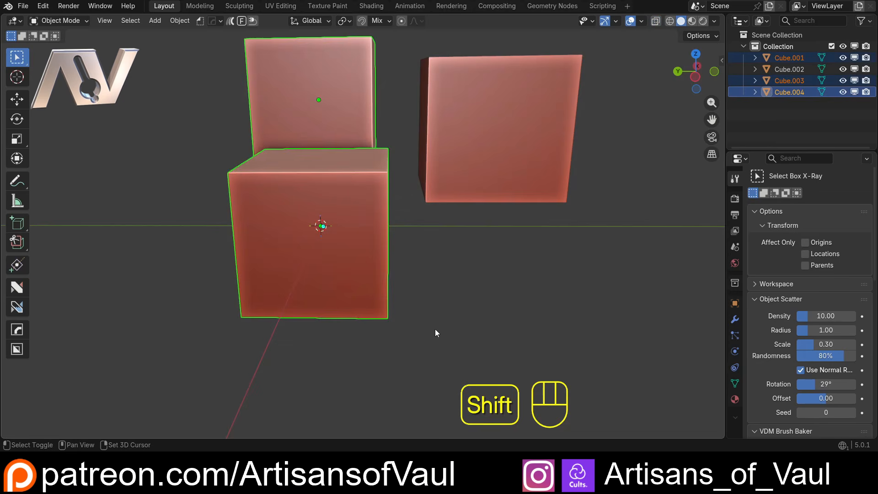
middle_drag(444, 267, 493, 267)
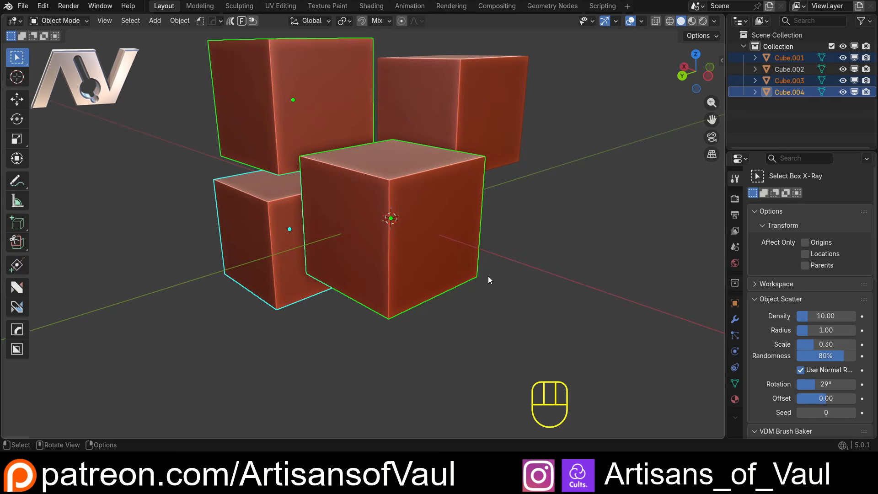